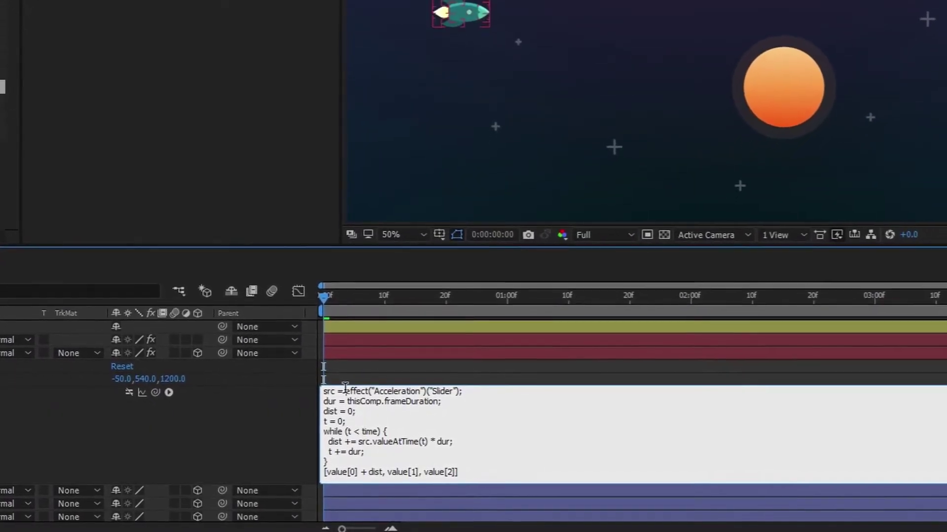
text(thi)
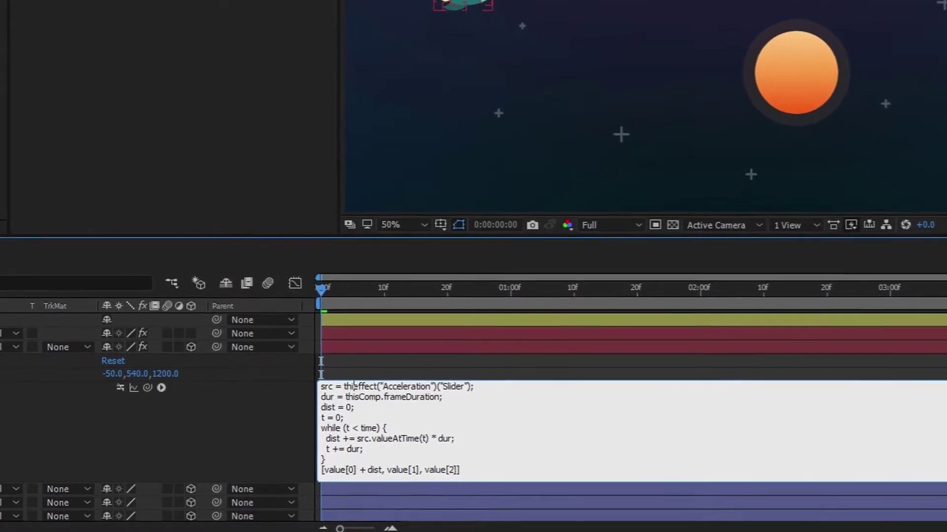
text(sComp)
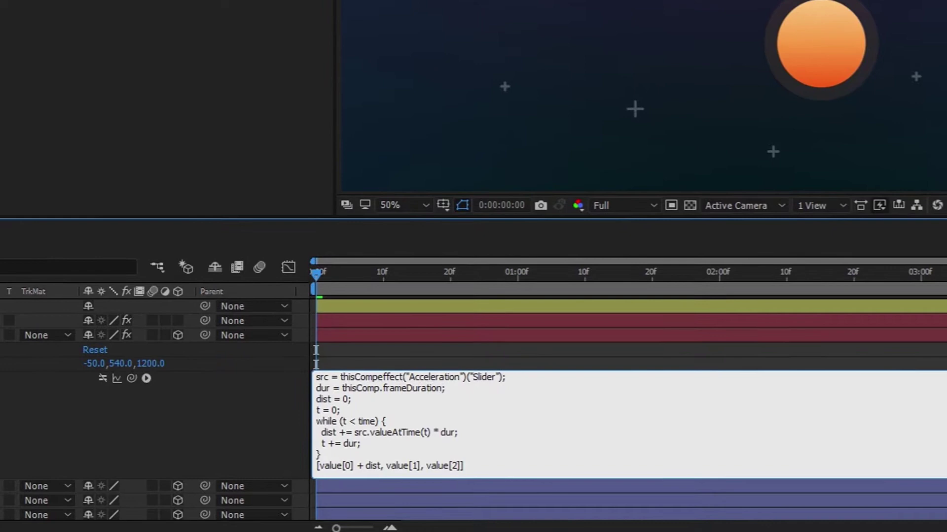
text(.layer()
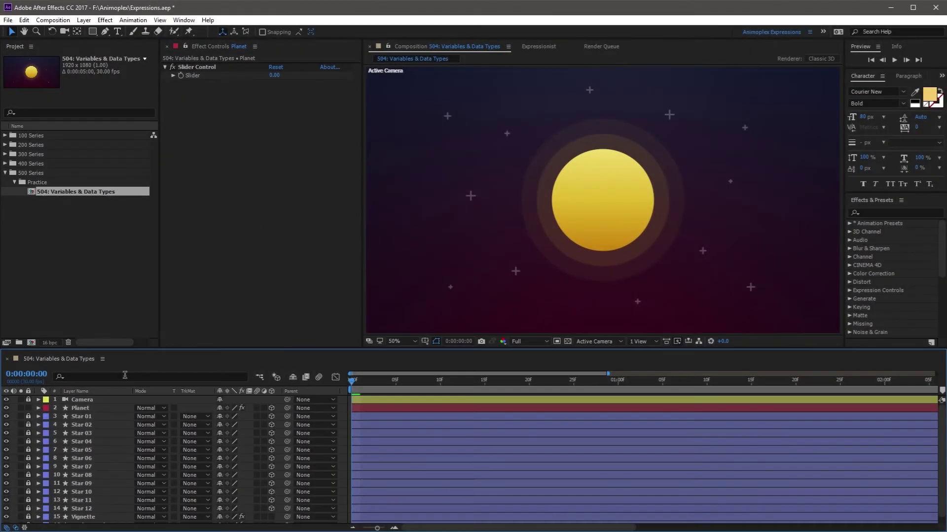
Give Planet's Scale an expression linking temp to the Slider, returning [temp, temp, temp]
click(92, 408)
key(s)
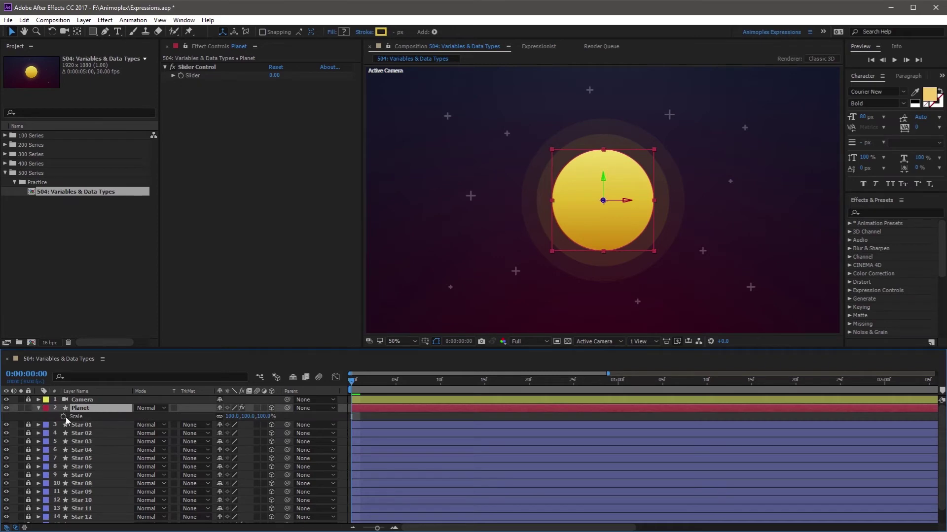
alt+click(64, 418)
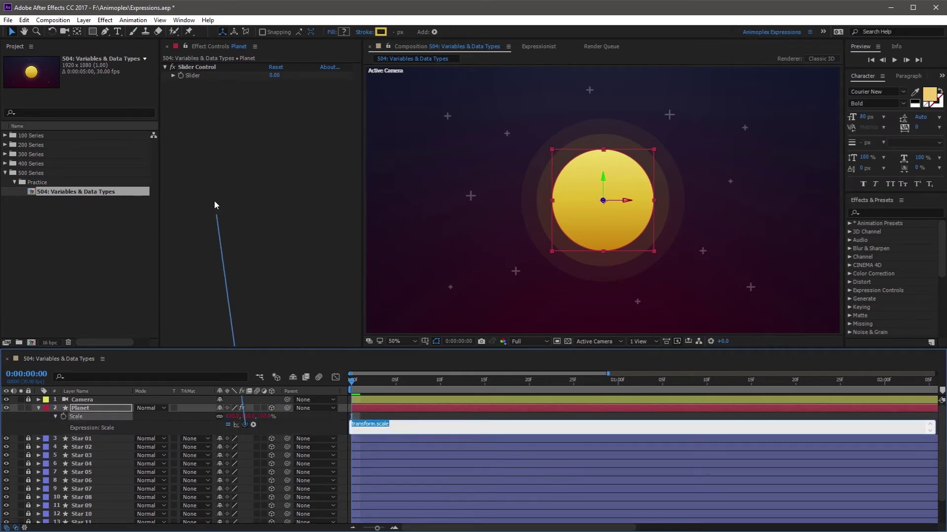
drag(195, 76, 194, 74)
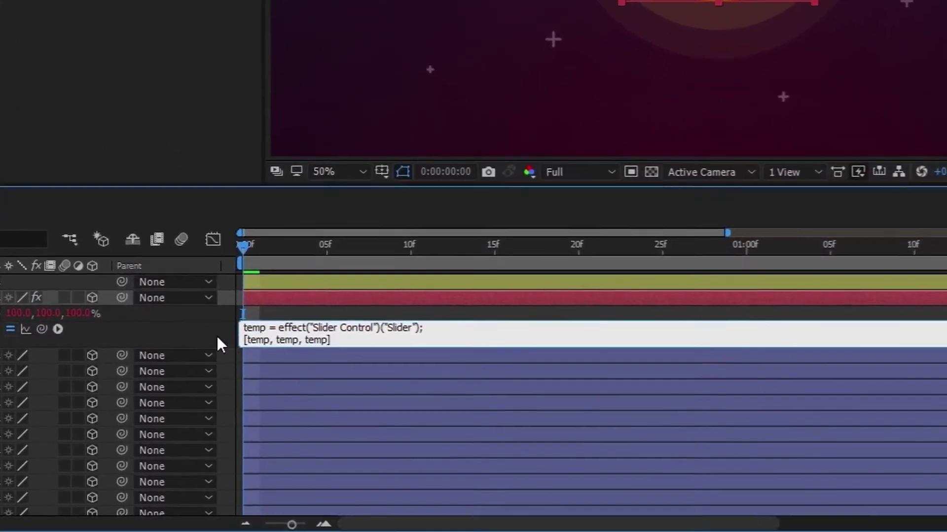
click(214, 335)
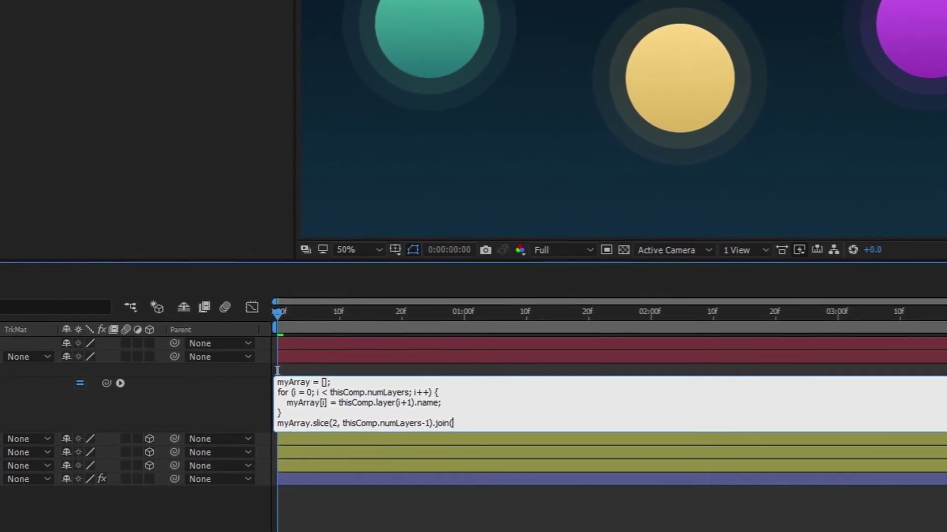
text(("\r"))
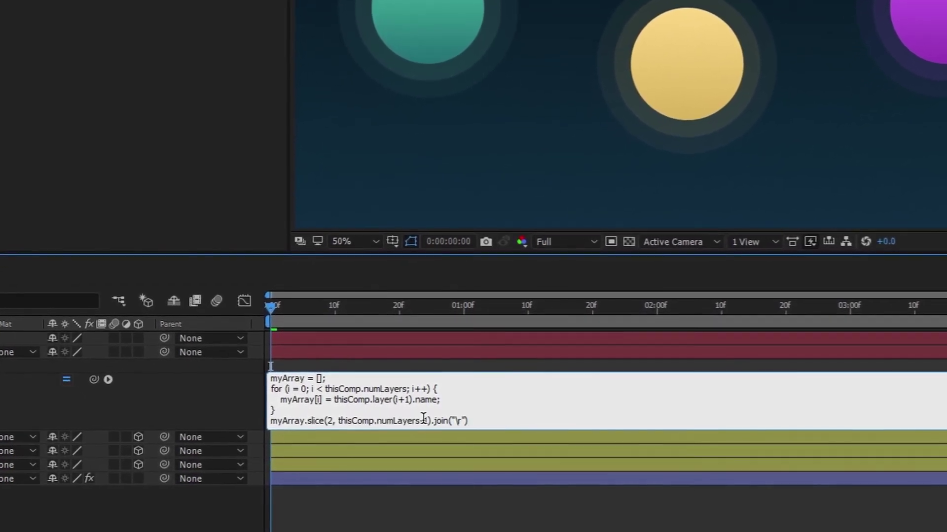